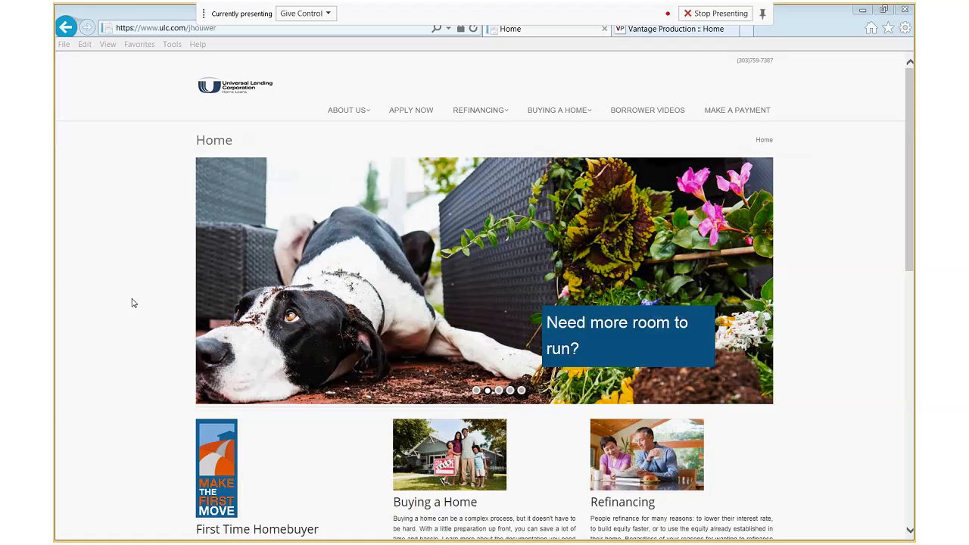
Scroll down through the ULC home page sections and back up to the top
{"action": "left_click", "coordinate": [844, 323]}
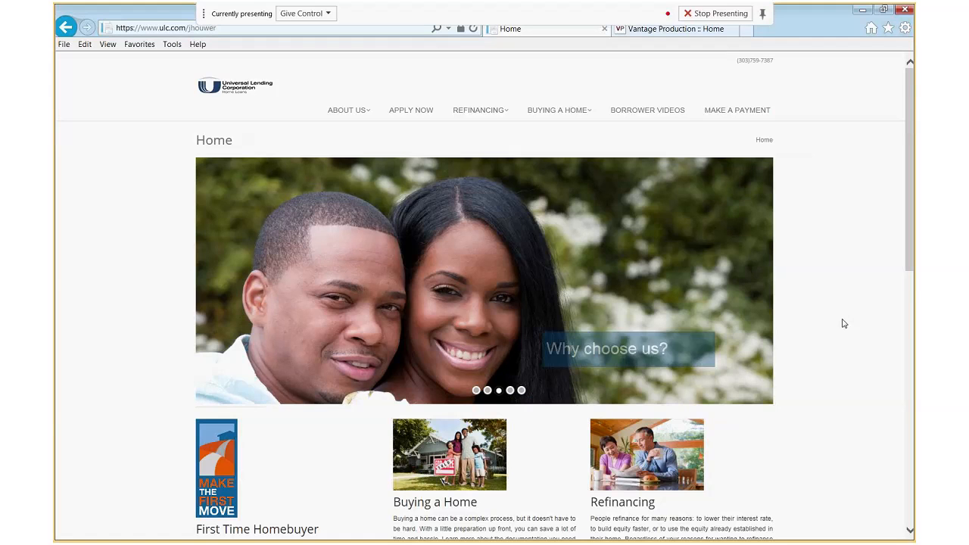
{"action": "scroll", "coordinate": [844, 323], "scroll_direction": "down", "scroll_amount": 1}
{"action": "scroll", "coordinate": [844, 323], "scroll_direction": "down", "scroll_amount": 3}
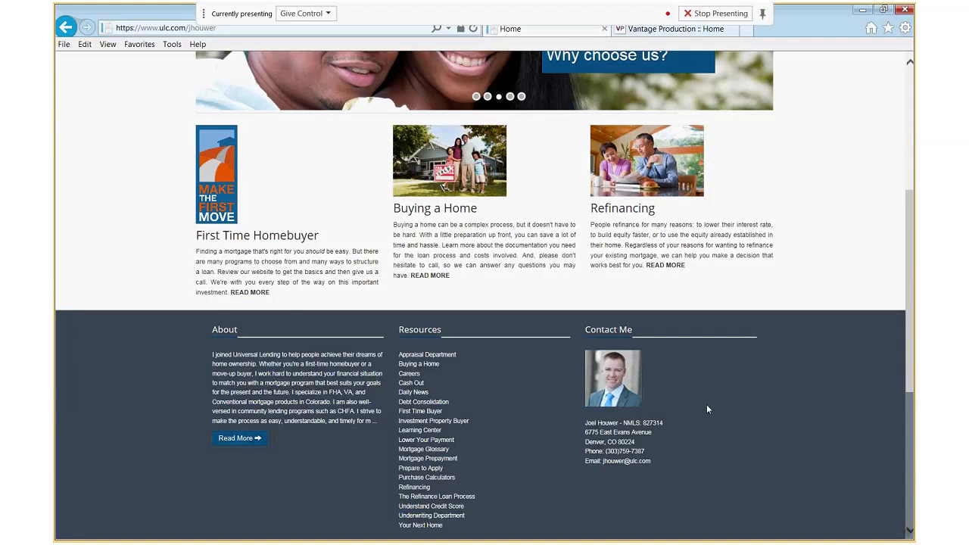
{"action": "scroll", "coordinate": [707, 406], "scroll_direction": "up", "scroll_amount": 1}
{"action": "scroll", "coordinate": [707, 409], "scroll_direction": "up", "scroll_amount": 3}
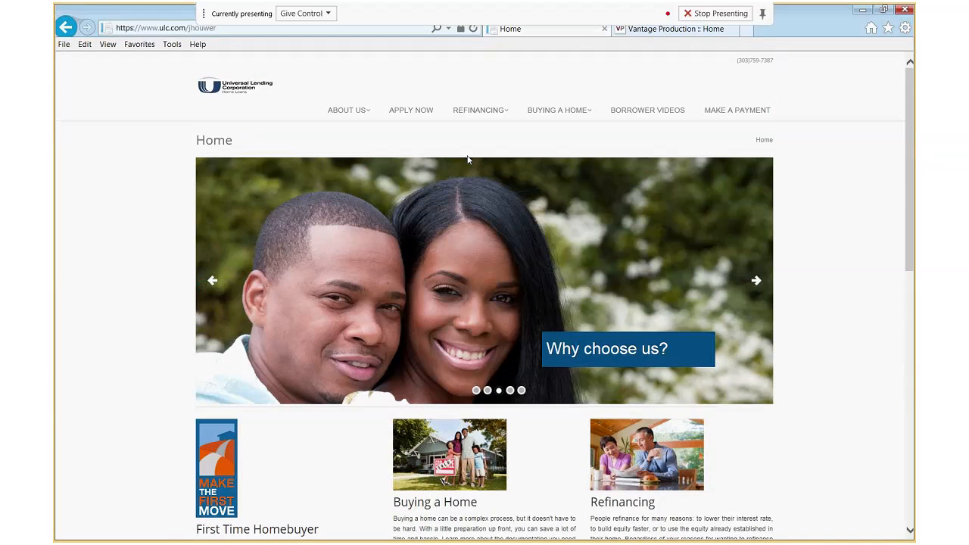
{"action": "left_click", "coordinate": [407, 112]}
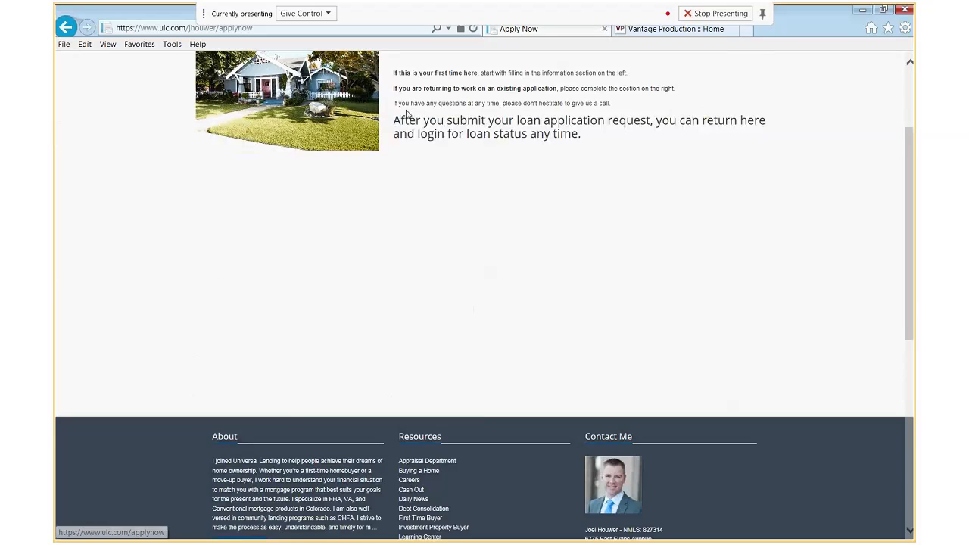
{"action": "scroll", "coordinate": [432, 166], "scroll_direction": "up", "scroll_amount": 2}
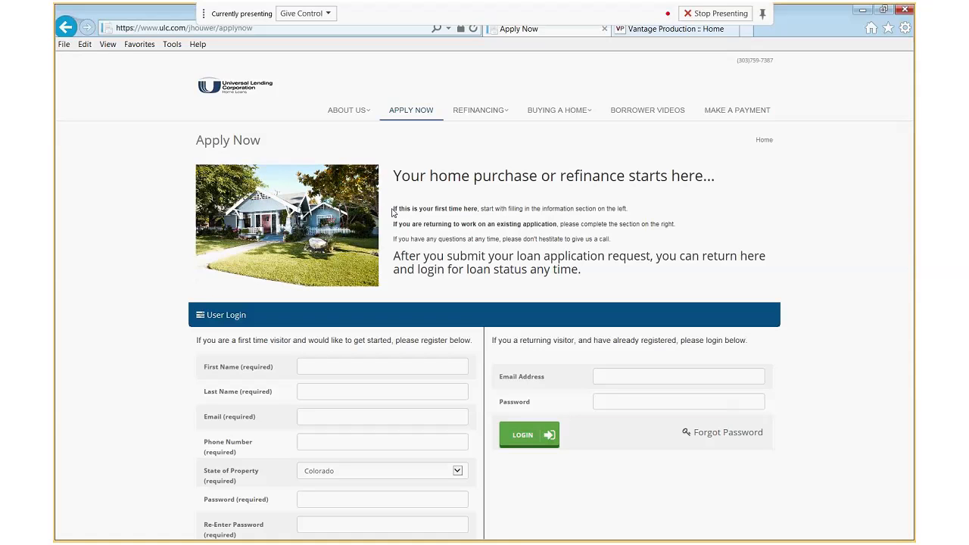
{"action": "left_click_drag", "start_coordinate": [392, 213], "coordinate": [627, 216]}
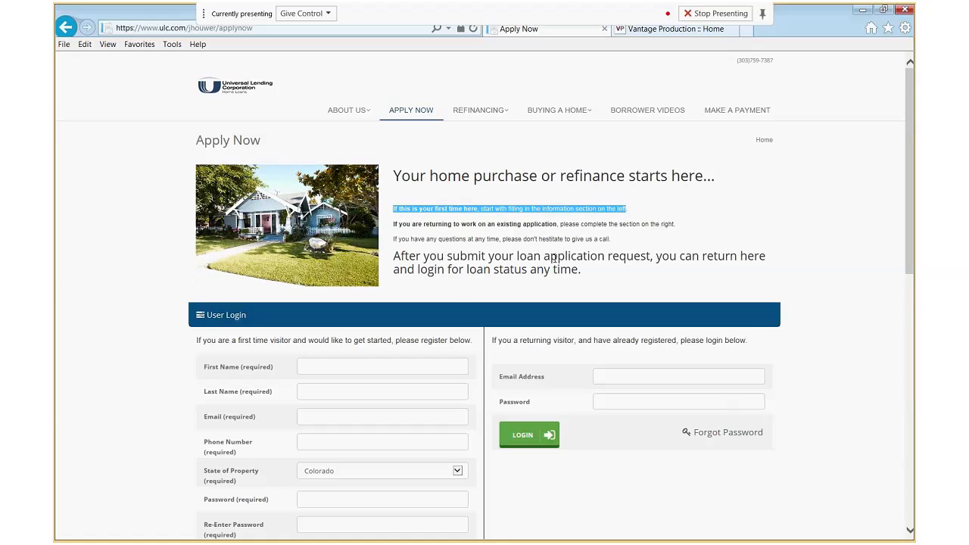
{"action": "scroll", "coordinate": [555, 259], "scroll_direction": "down", "scroll_amount": 1}
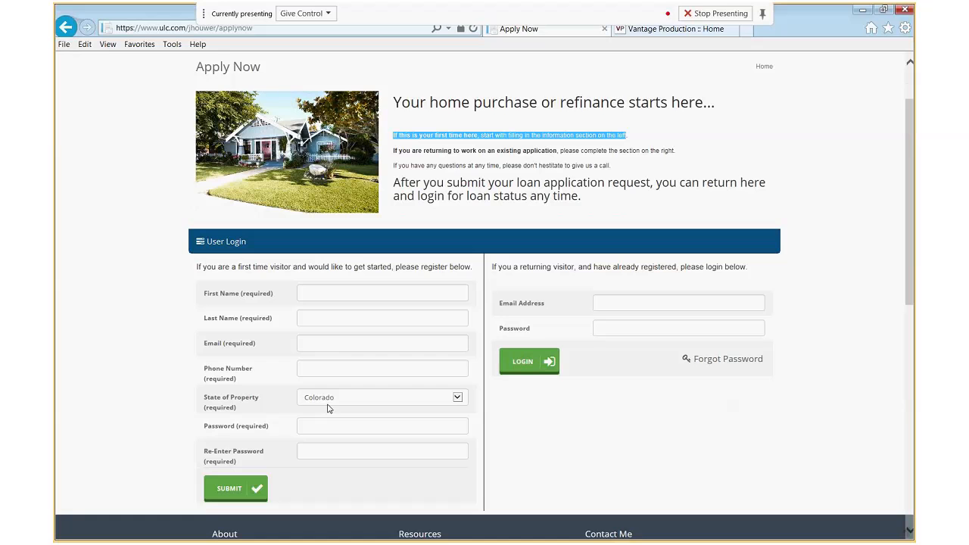
{"action": "left_click", "coordinate": [327, 294]}
{"action": "left_click", "coordinate": [328, 321]}
{"action": "left_click", "coordinate": [326, 345]}
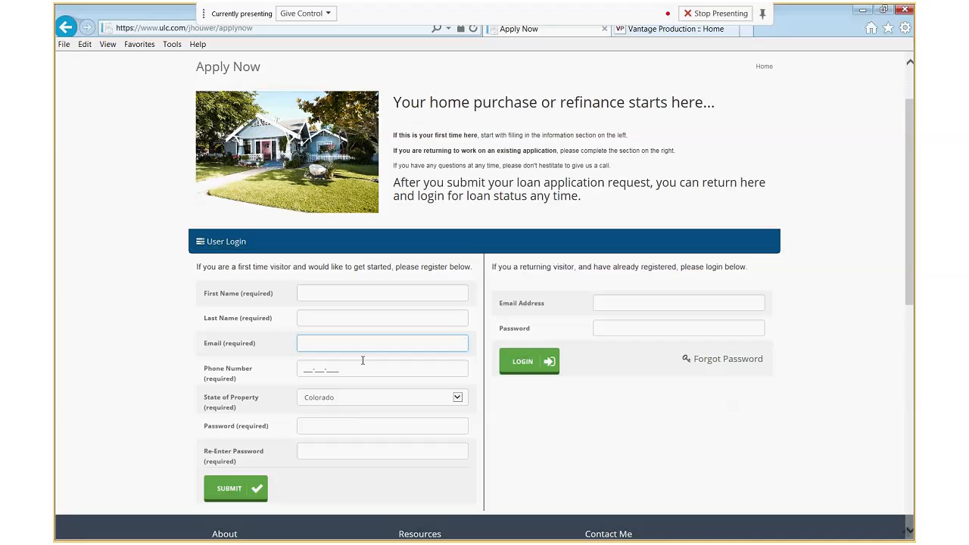
{"action": "left_click", "coordinate": [346, 426]}
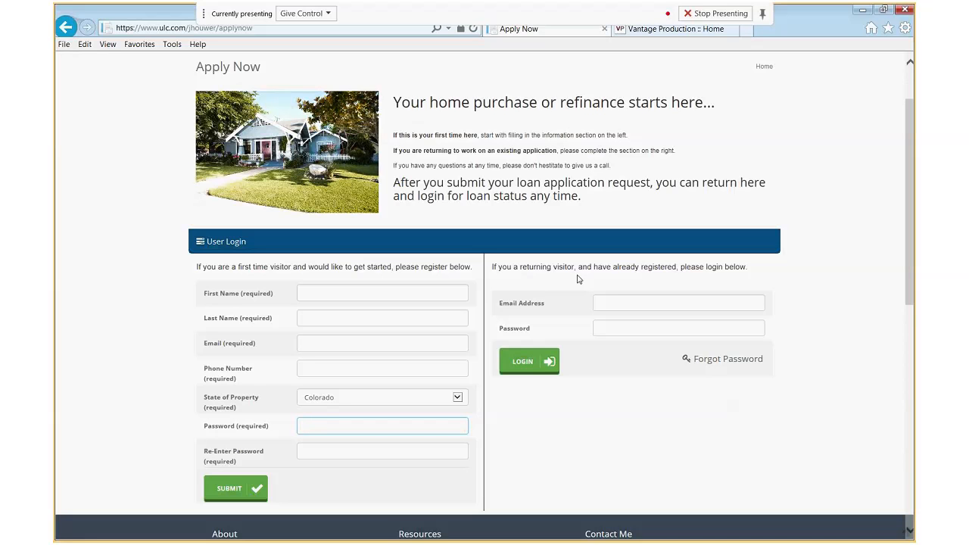
{"action": "left_click", "coordinate": [640, 302]}
{"action": "left_click", "coordinate": [623, 330]}
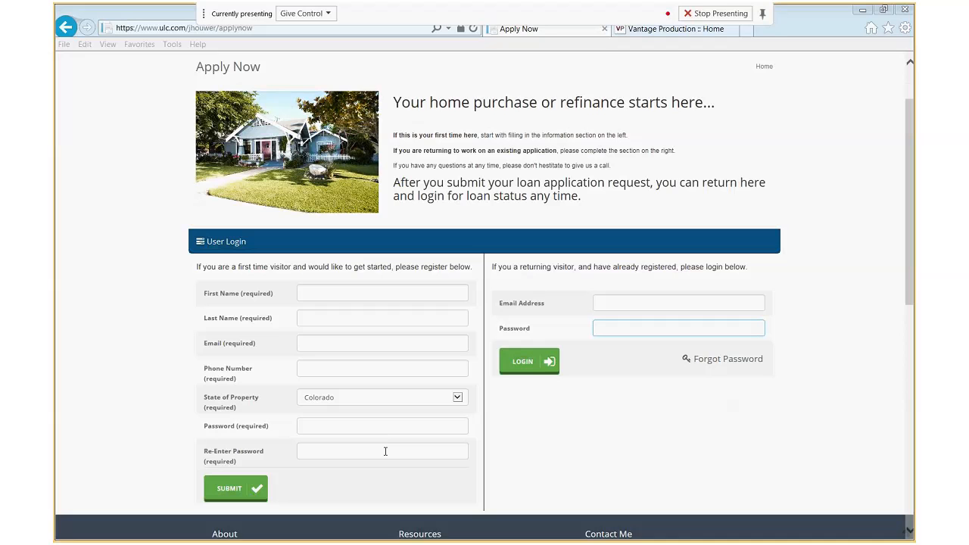
Log in with the returning applicant's email and password, declining to store the password
{"action": "left_click", "coordinate": [643, 303]}
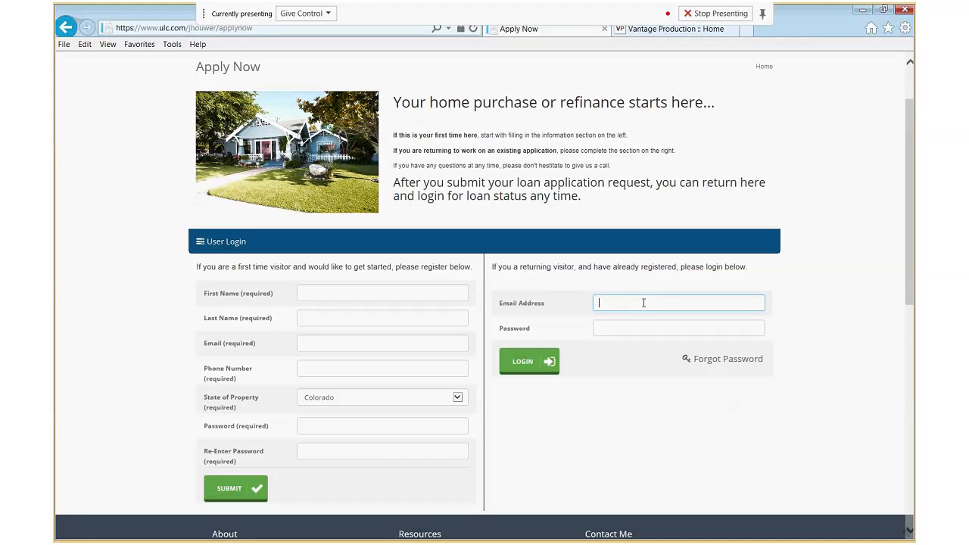
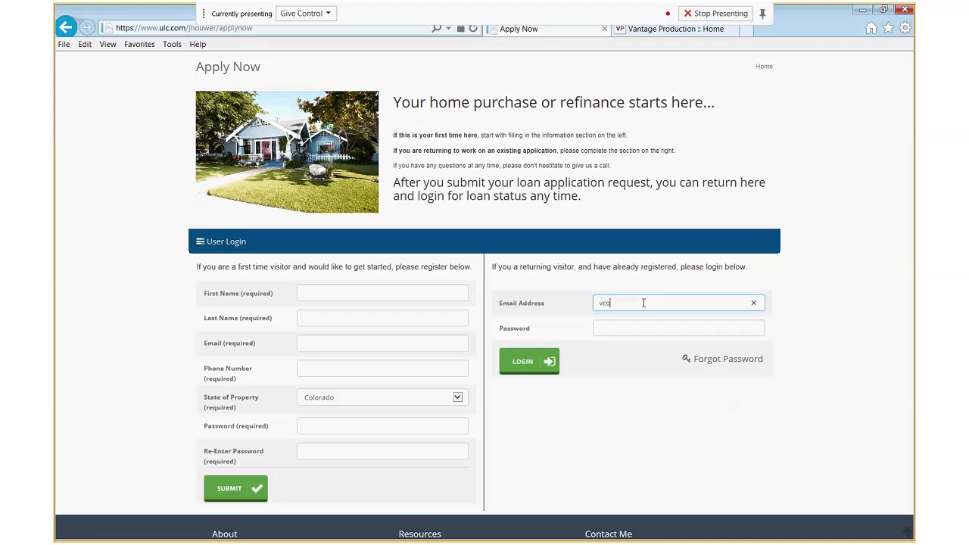
{"action": "key", "text": "Tab"}
{"action": "type", "text": "******"}
{"action": "key", "text": "BackSpace"}
{"action": "key", "text": "BackSpace"}
{"action": "key", "text": "BackSpace"}
{"action": "key", "text": "BackSpace"}
{"action": "type", "text": "*********"}
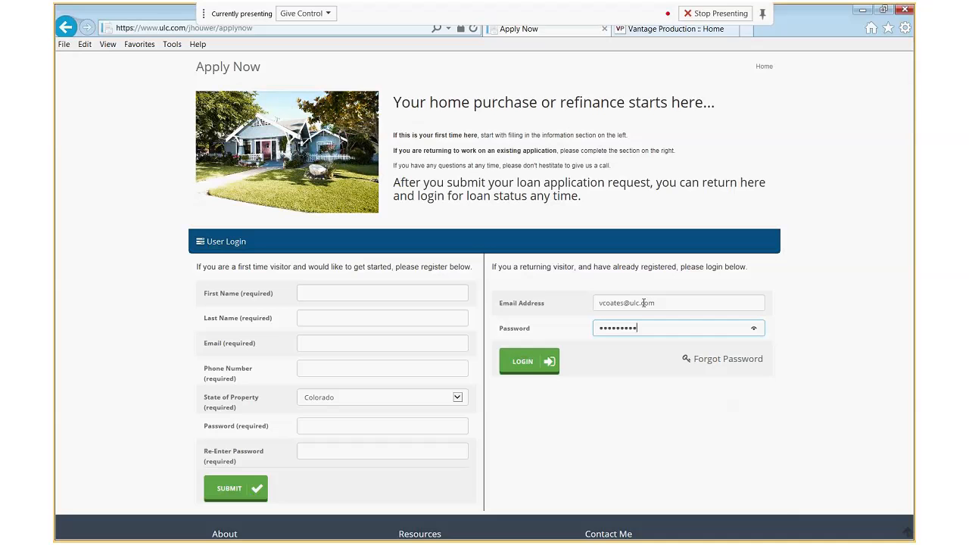
{"action": "key", "text": "Return"}
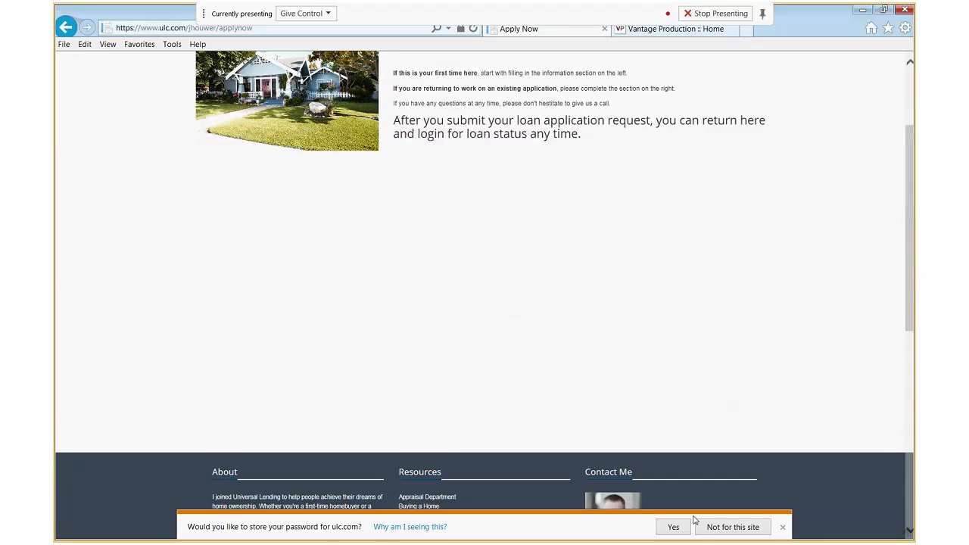
{"action": "left_click", "coordinate": [783, 527]}
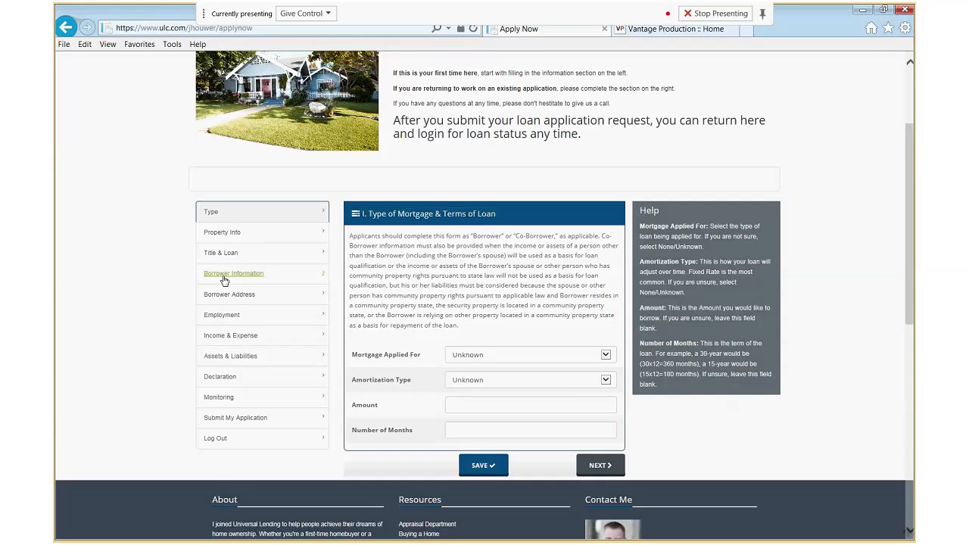
Open the Property Info section and keep Purpose Of Loan set to Unknown
{"action": "left_click", "coordinate": [225, 233]}
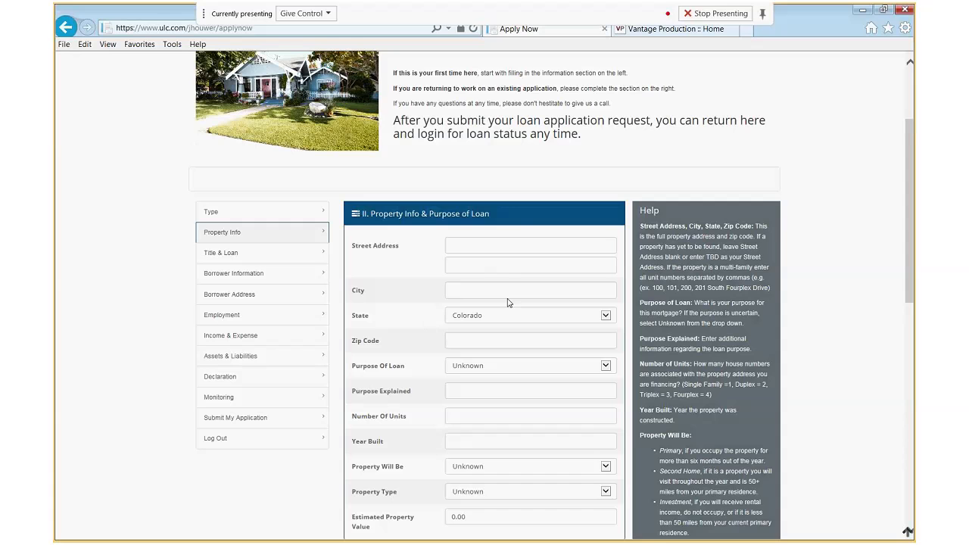
{"action": "scroll", "coordinate": [525, 325], "scroll_direction": "down", "scroll_amount": 1}
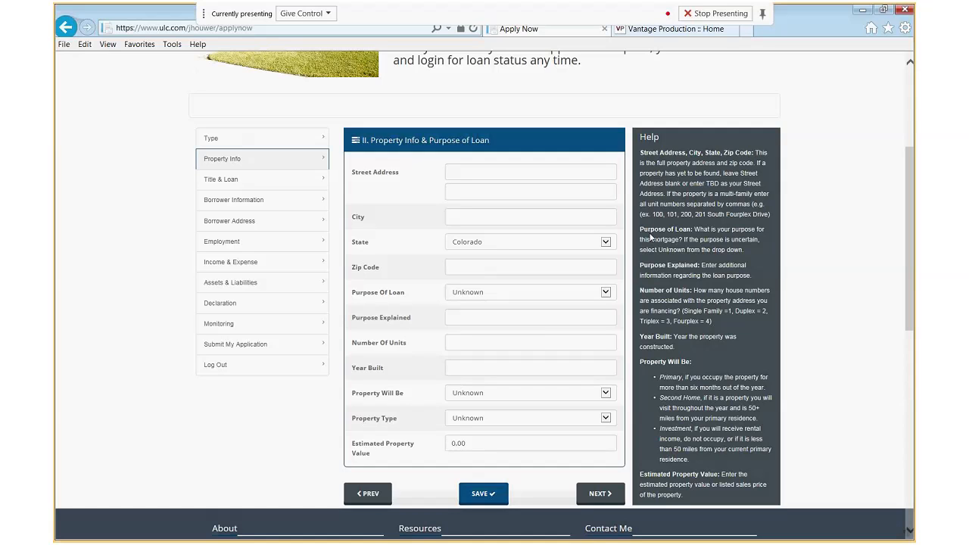
{"action": "left_click_drag", "start_coordinate": [640, 229], "coordinate": [690, 230]}
{"action": "left_click", "coordinate": [754, 259]}
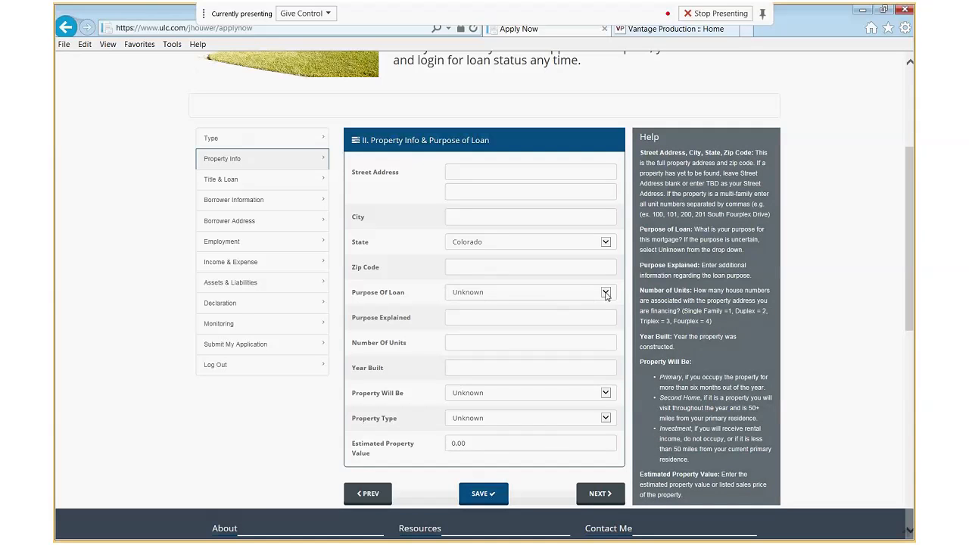
{"action": "left_click", "coordinate": [605, 293]}
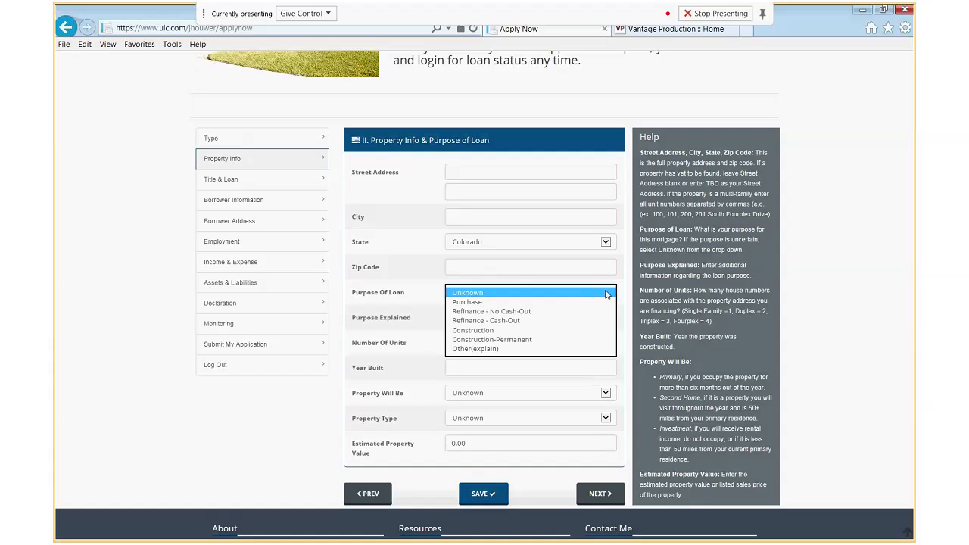
{"action": "left_click", "coordinate": [607, 293]}
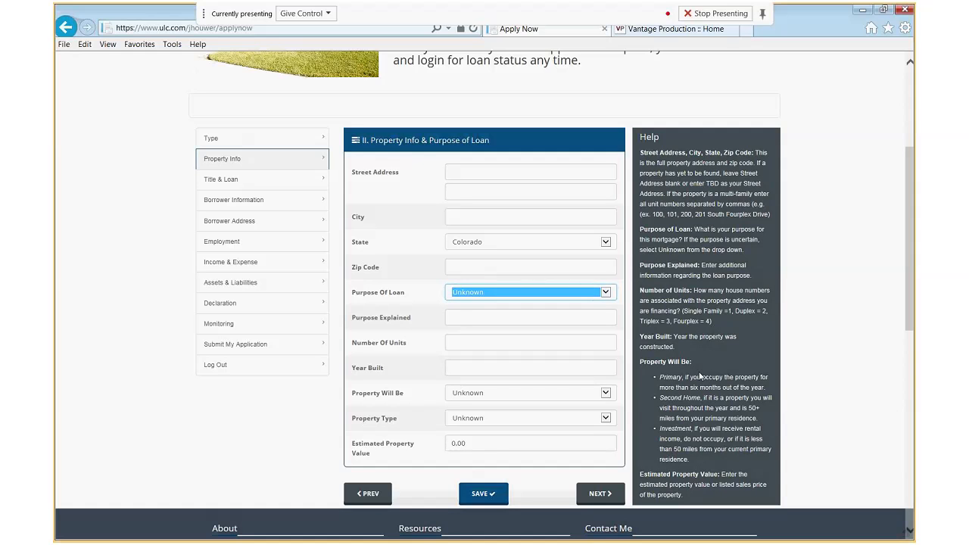
{"action": "scroll", "coordinate": [671, 400], "scroll_direction": "down", "scroll_amount": 1}
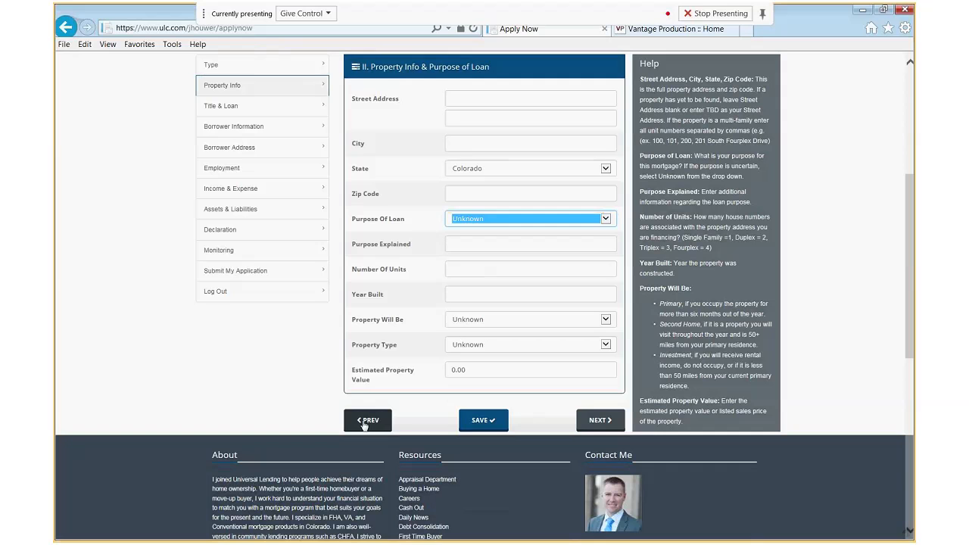
{"action": "left_click", "coordinate": [594, 424]}
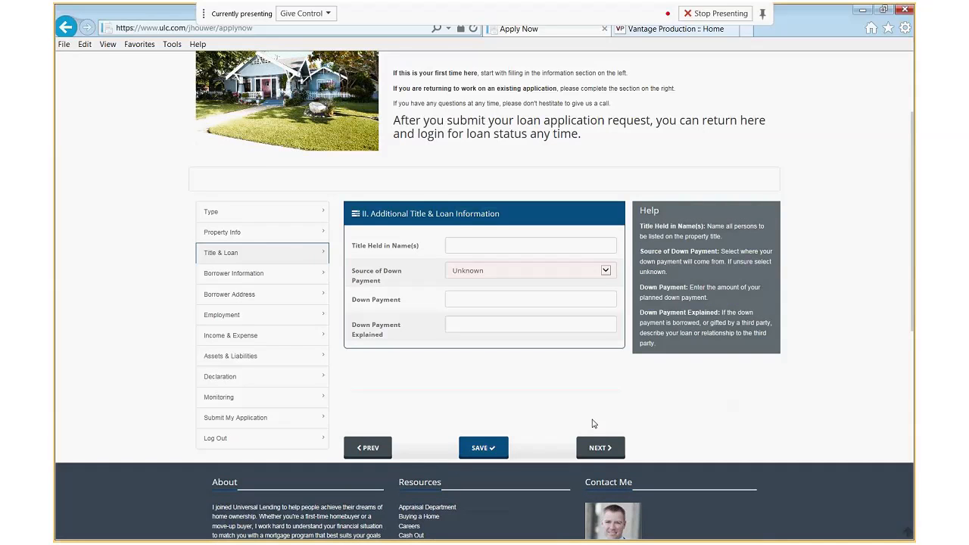
{"action": "left_click", "coordinate": [370, 449]}
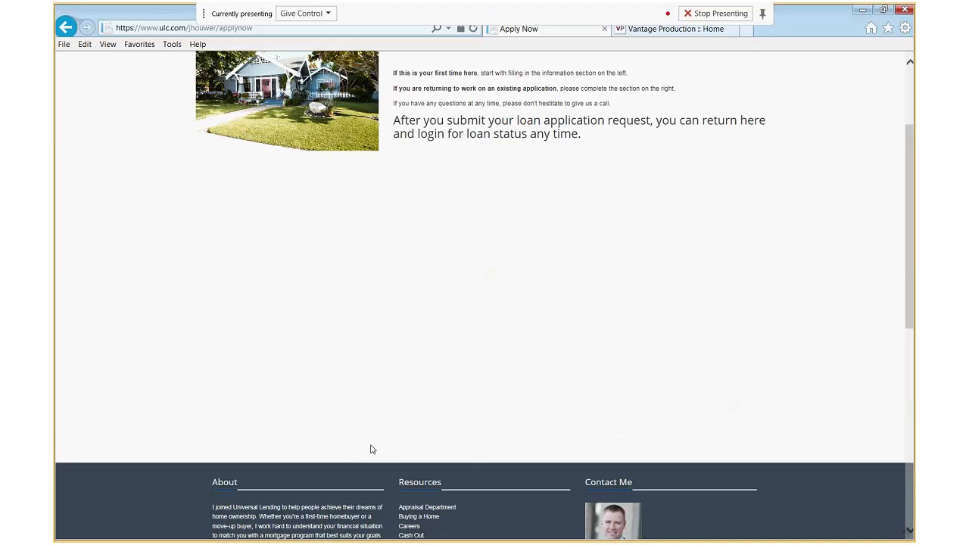
{"action": "scroll", "coordinate": [426, 397], "scroll_direction": "down", "scroll_amount": 1}
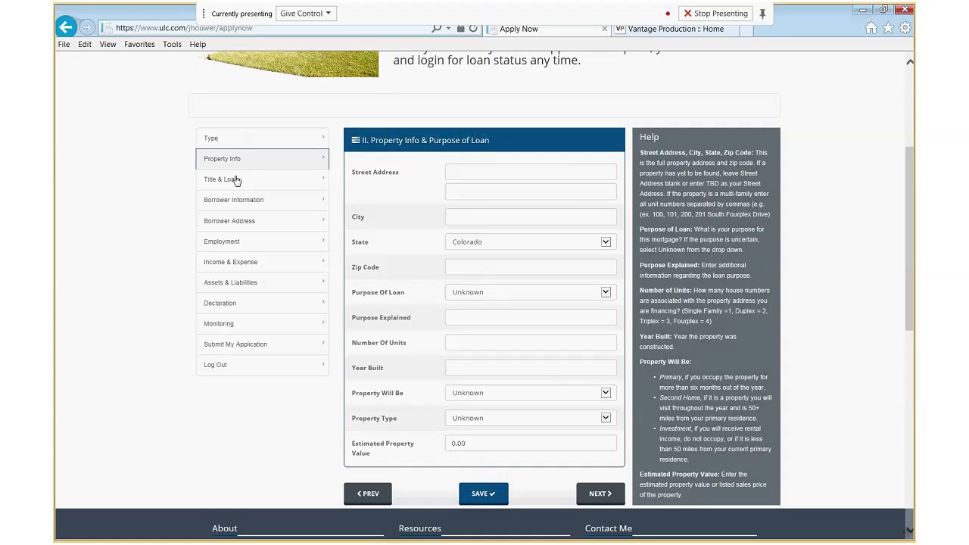
{"action": "scroll", "coordinate": [546, 363], "scroll_direction": "down", "scroll_amount": 1}
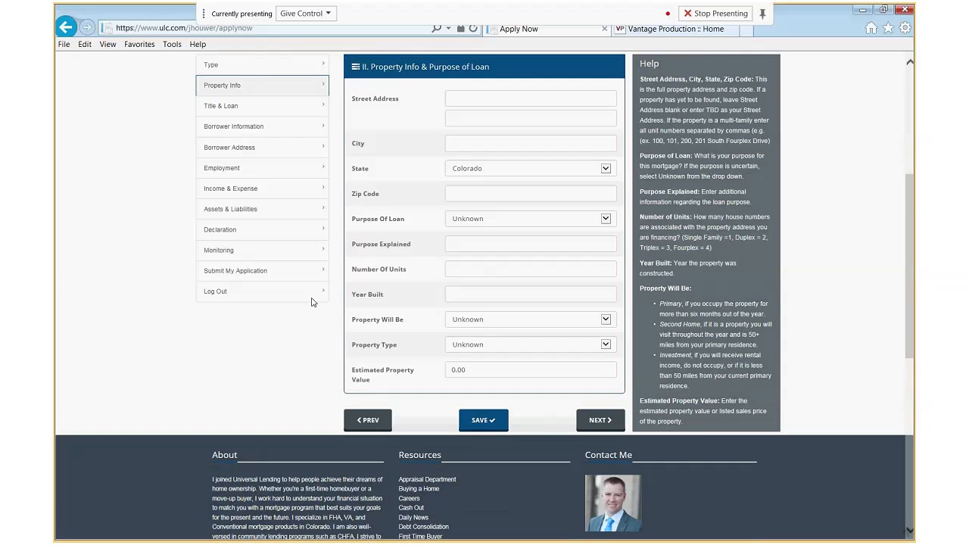
Open the Submit My Application section and scroll down to its comments box
{"action": "left_click", "coordinate": [244, 273]}
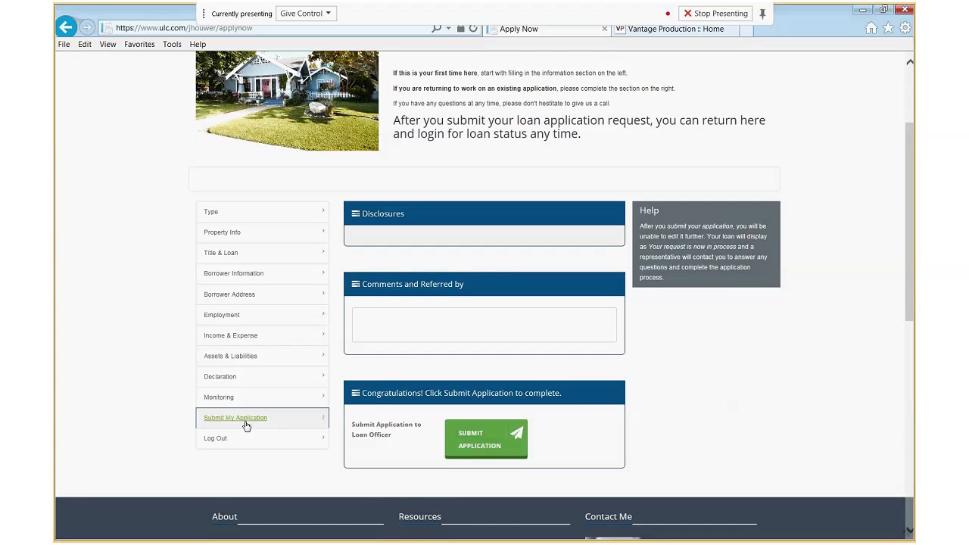
{"action": "scroll", "coordinate": [406, 346], "scroll_direction": "down", "scroll_amount": 2}
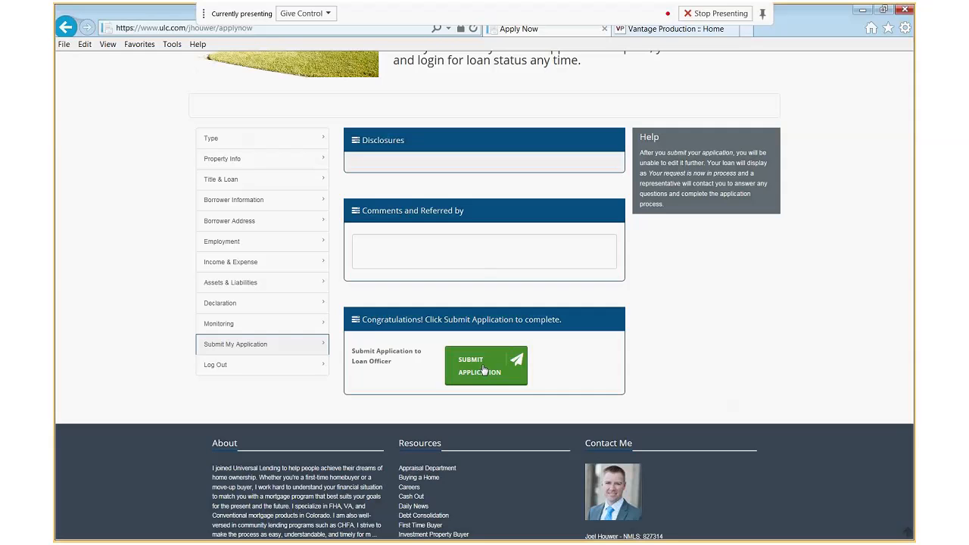
Log out, then log back in with the returning user's email and password
{"action": "left_click", "coordinate": [216, 366]}
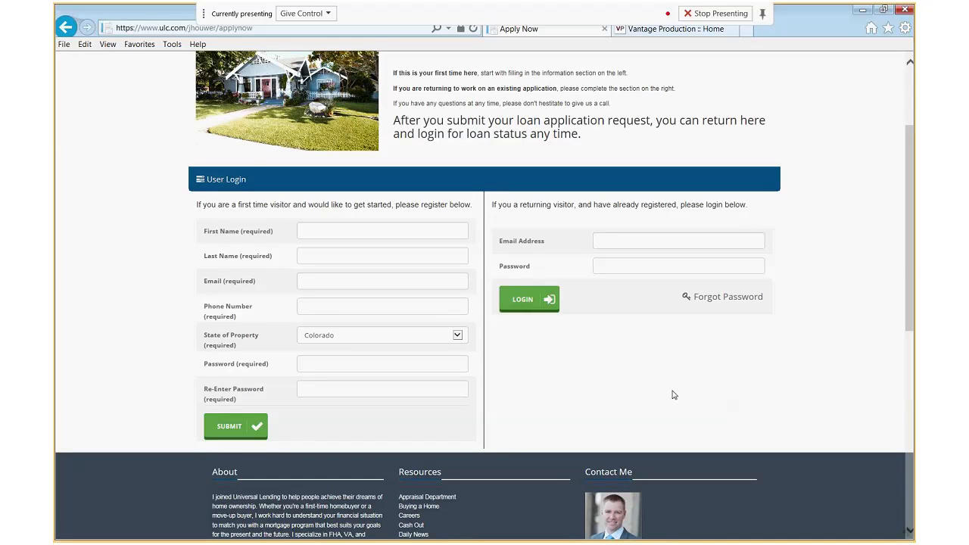
{"action": "left_click", "coordinate": [650, 241]}
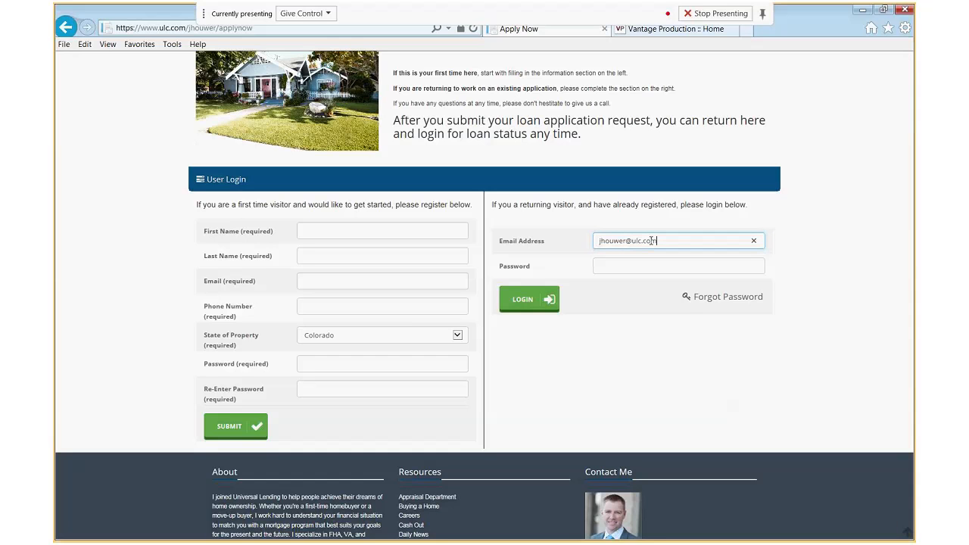
{"action": "key", "text": "Tab"}
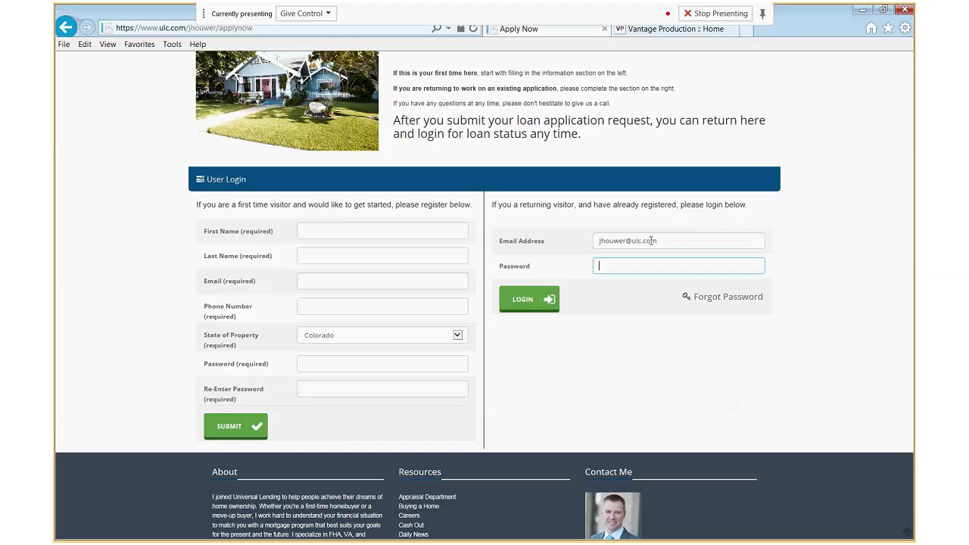
{"action": "type", "text": "•••••••••"}
{"action": "key", "text": "Return"}
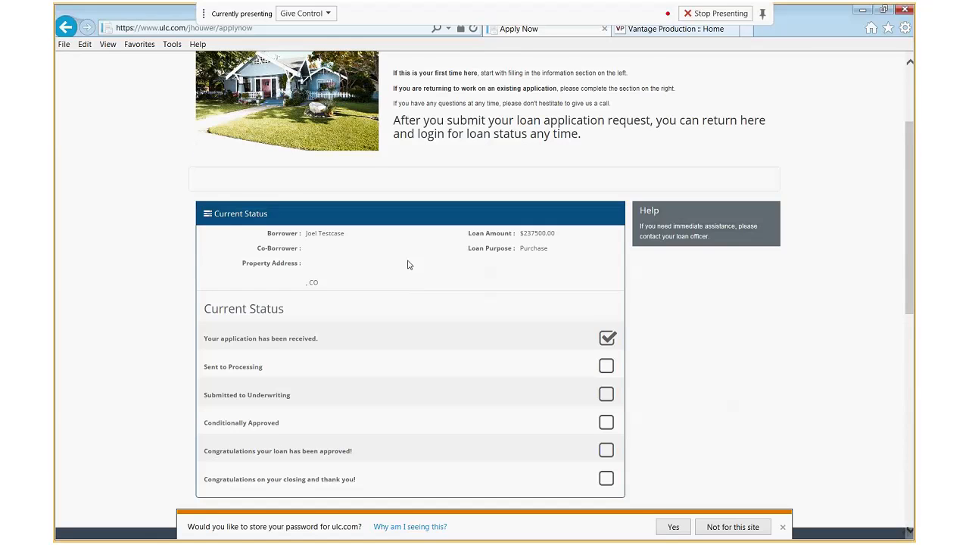
{"action": "scroll", "coordinate": [407, 264], "scroll_direction": "down", "scroll_amount": 1}
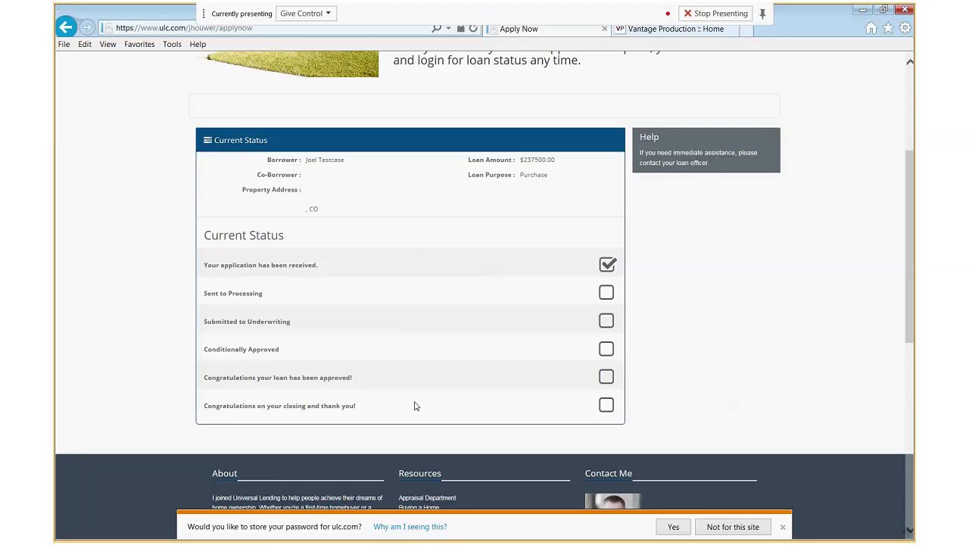
{"action": "scroll", "coordinate": [414, 406], "scroll_direction": "up", "scroll_amount": 3}
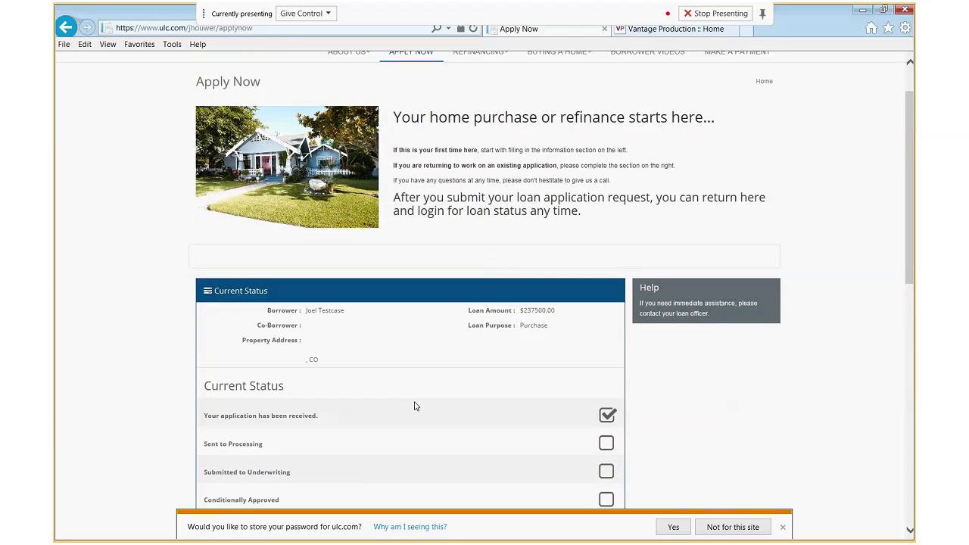
{"action": "scroll", "coordinate": [414, 406], "scroll_direction": "down", "scroll_amount": 2}
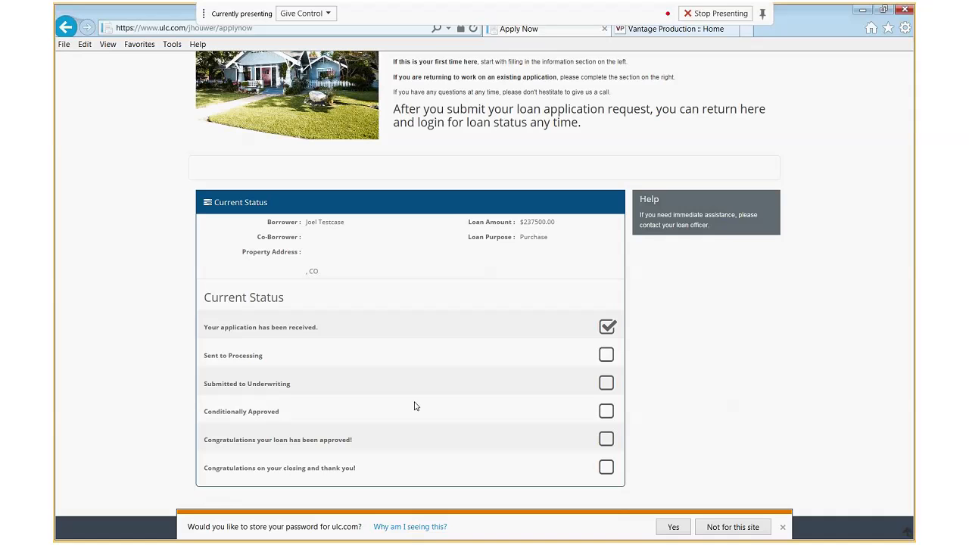
{"action": "scroll", "coordinate": [769, 400], "scroll_direction": "up", "scroll_amount": 2}
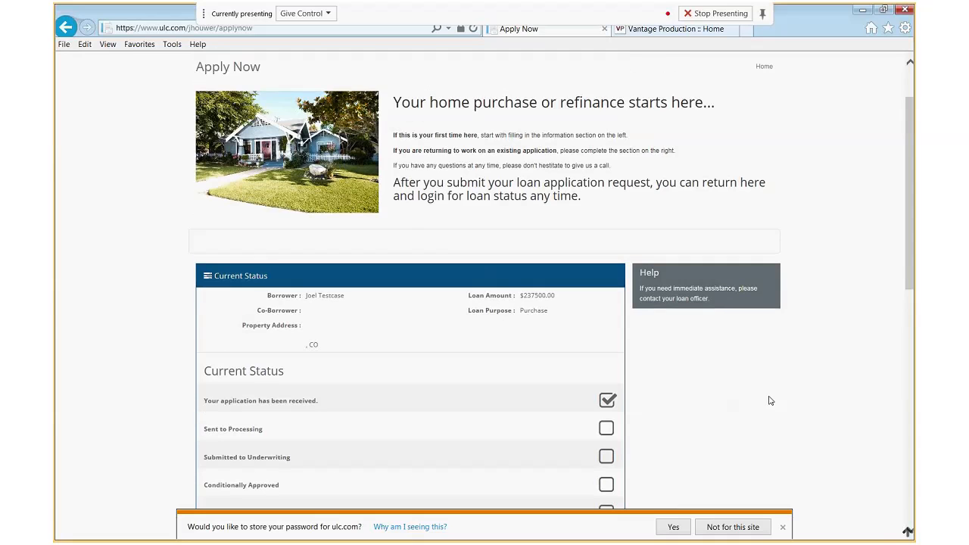
{"action": "scroll", "coordinate": [770, 400], "scroll_direction": "up", "scroll_amount": 2}
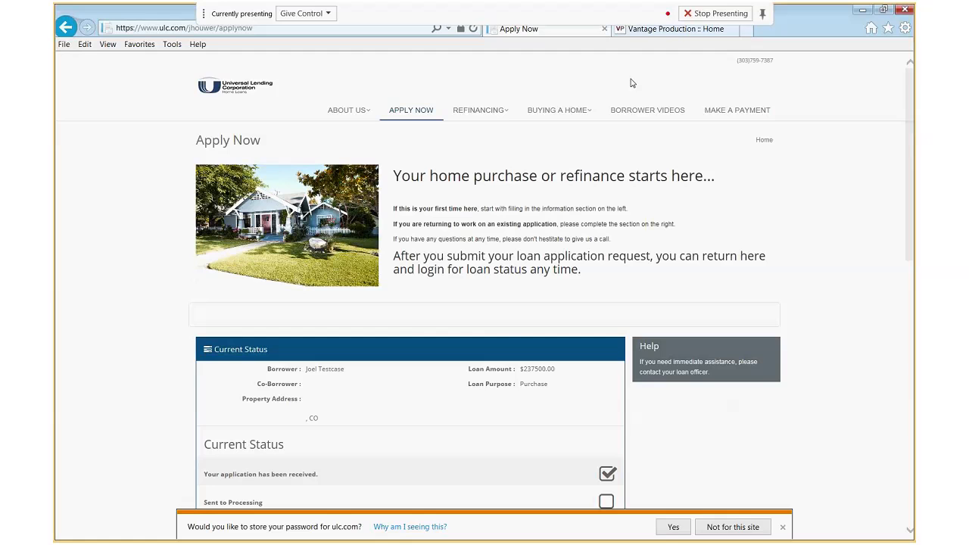
Switch to the Vantage Production :: Home tab and open the CRM Lead Dashboard
{"action": "left_click", "coordinate": [669, 31]}
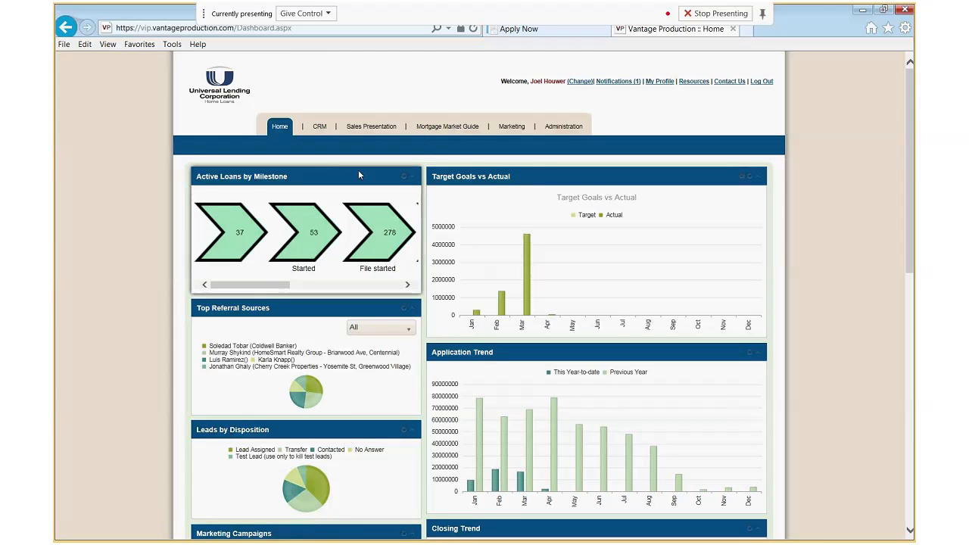
{"action": "left_click", "coordinate": [321, 130]}
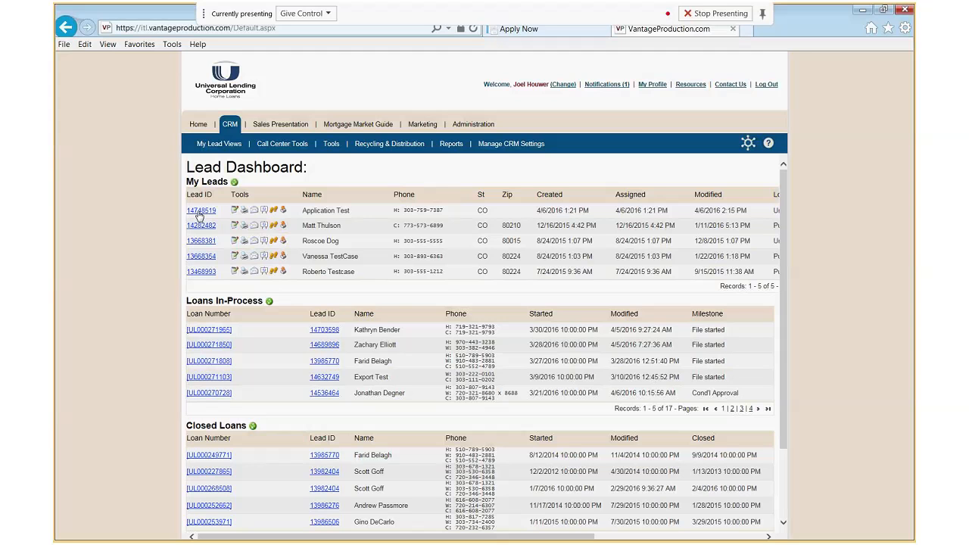
Open the first lead in My Leads, the Application Test record
{"action": "left_click", "coordinate": [200, 214]}
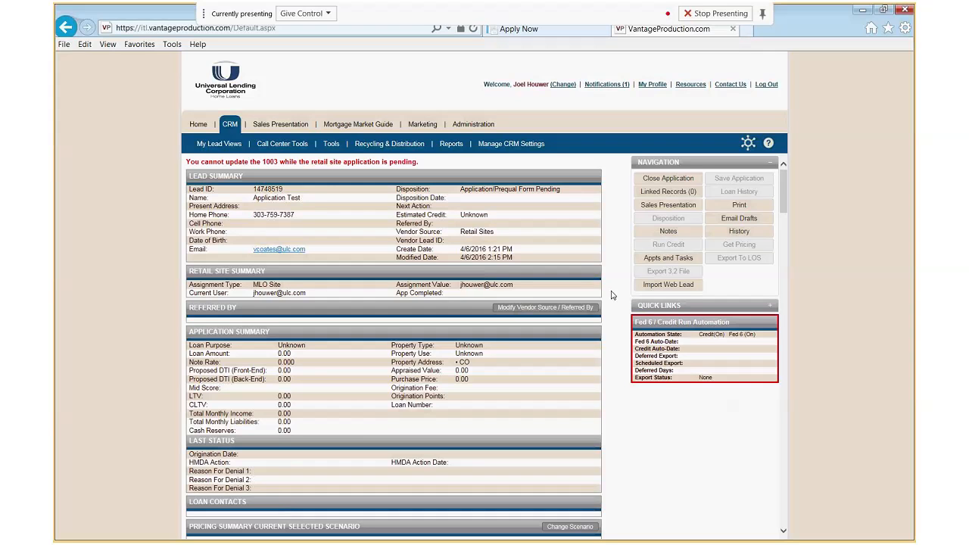
{"action": "double_click", "coordinate": [551, 192]}
{"action": "left_click_drag", "start_coordinate": [552, 192], "coordinate": [479, 194]}
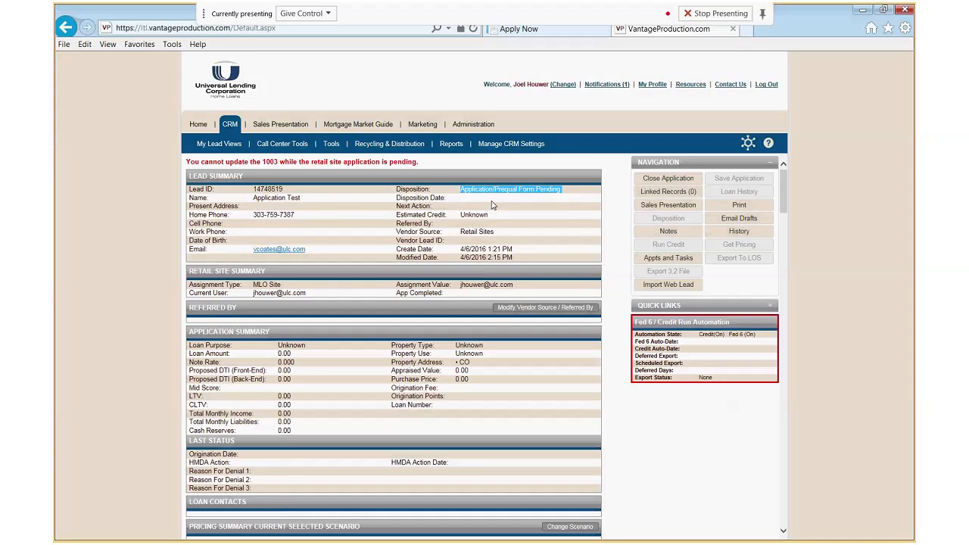
{"action": "triple_click", "coordinate": [422, 164]}
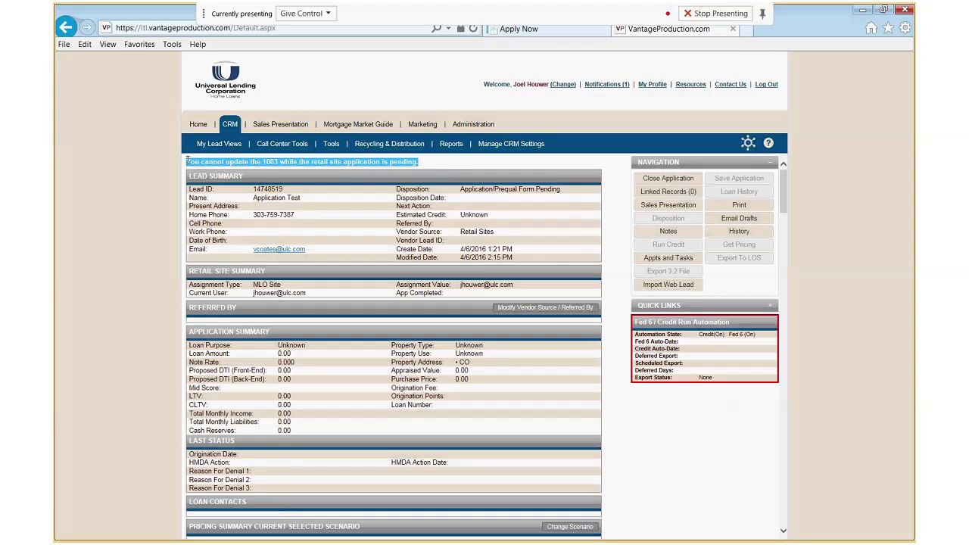
{"action": "left_click", "coordinate": [445, 168]}
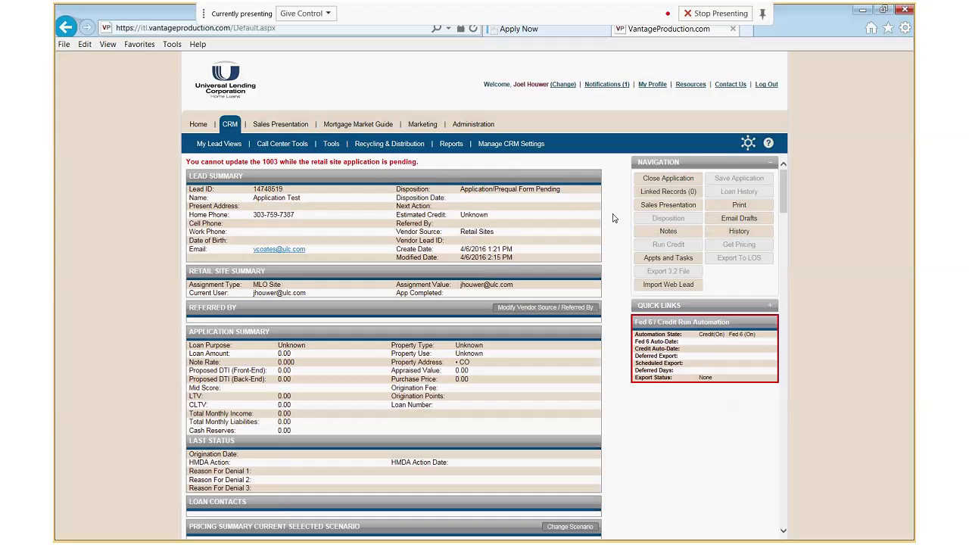
{"action": "scroll", "coordinate": [613, 218], "scroll_direction": "down", "scroll_amount": 2}
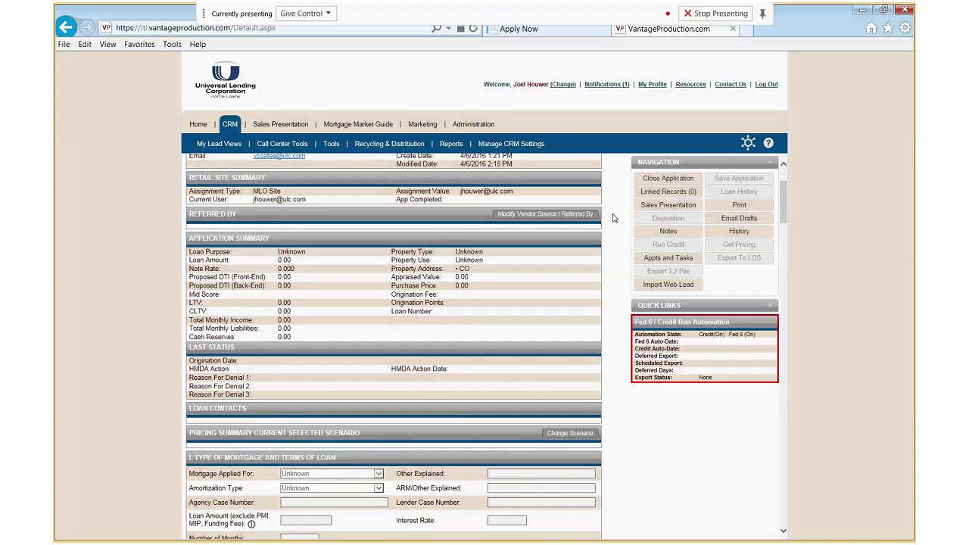
{"action": "scroll", "coordinate": [614, 218], "scroll_direction": "down", "scroll_amount": 3}
{"action": "scroll", "coordinate": [614, 218], "scroll_direction": "down", "scroll_amount": 3}
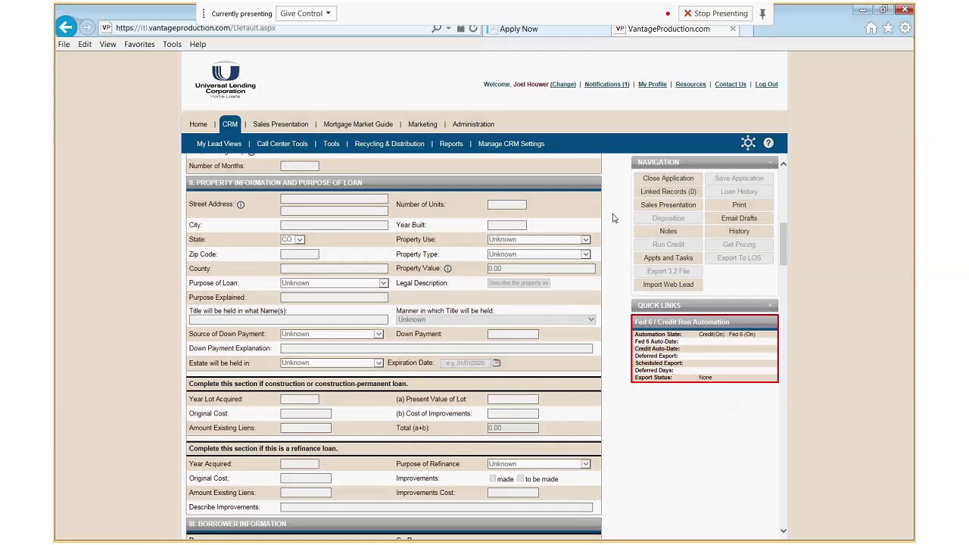
{"action": "scroll", "coordinate": [613, 218], "scroll_direction": "down", "scroll_amount": 5}
{"action": "scroll", "coordinate": [613, 218], "scroll_direction": "down", "scroll_amount": 3}
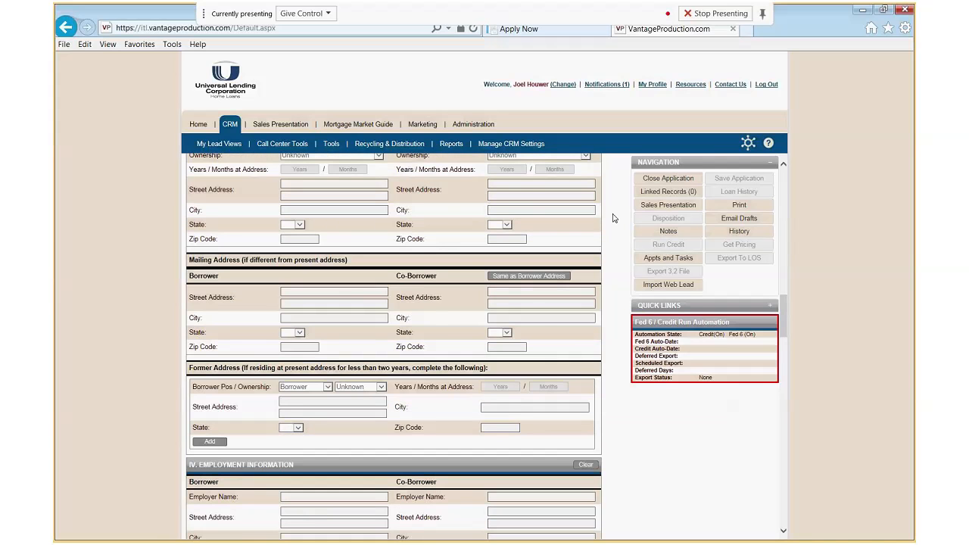
{"action": "scroll", "coordinate": [613, 218], "scroll_direction": "up", "scroll_amount": 6}
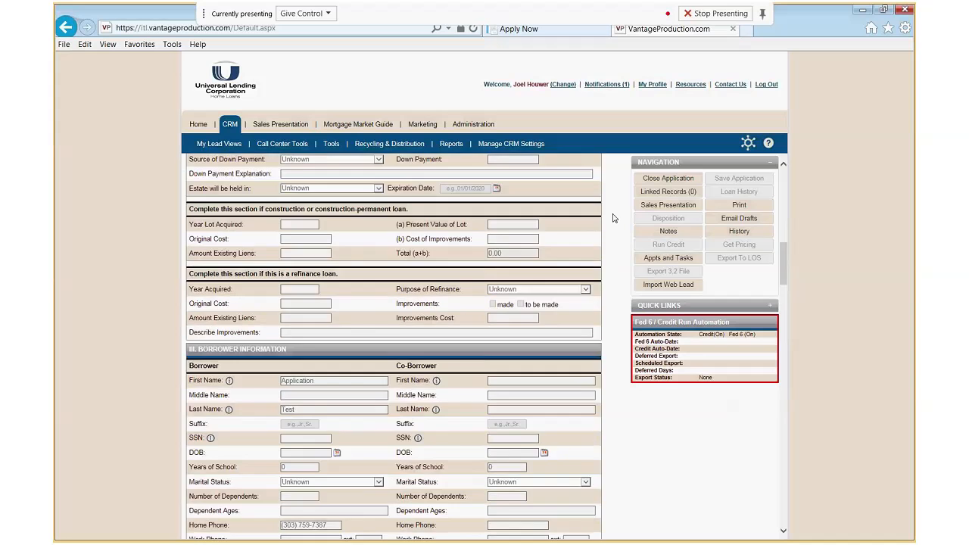
{"action": "scroll", "coordinate": [613, 218], "scroll_direction": "up", "scroll_amount": 5}
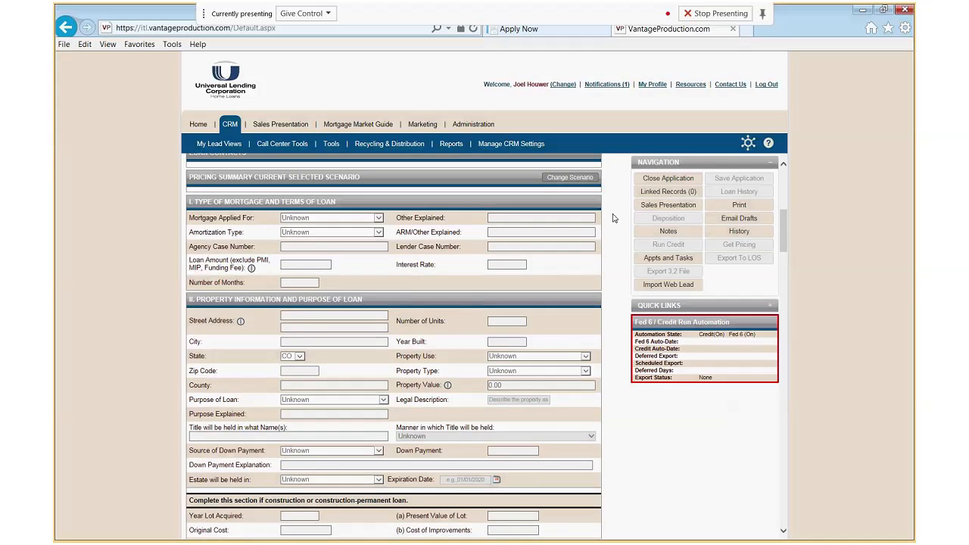
{"action": "scroll", "coordinate": [613, 218], "scroll_direction": "up", "scroll_amount": 1}
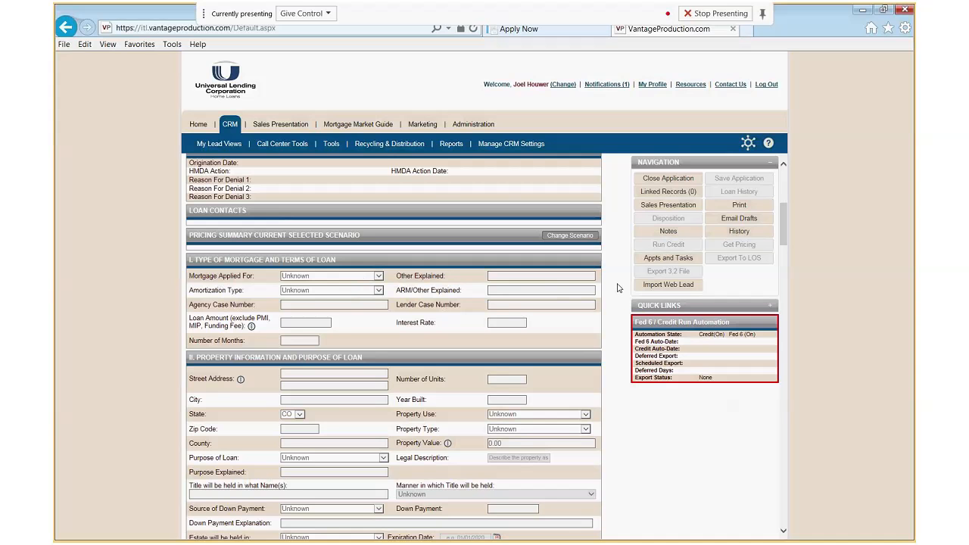
{"action": "scroll", "coordinate": [615, 289], "scroll_direction": "up", "scroll_amount": 4}
{"action": "scroll", "coordinate": [615, 289], "scroll_direction": "up", "scroll_amount": 1}
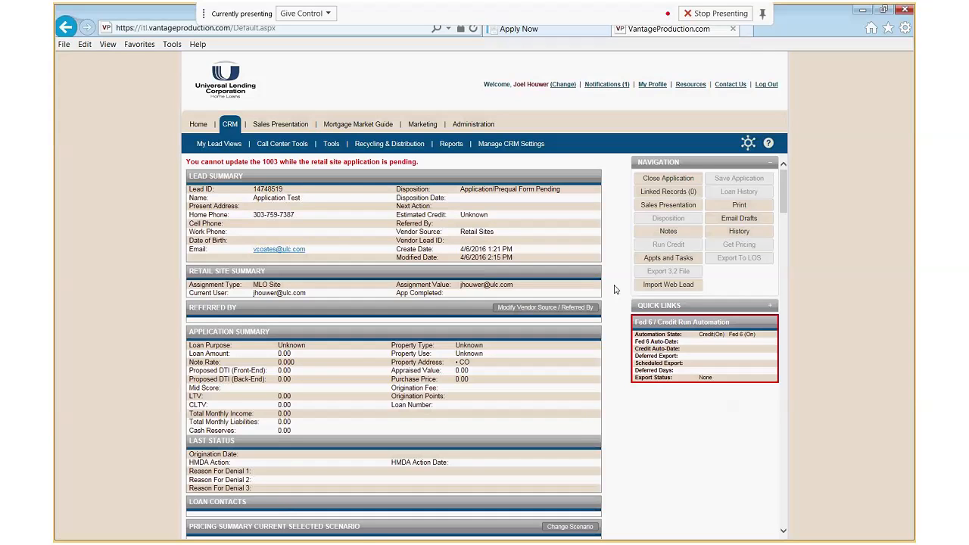
{"action": "left_click", "coordinate": [663, 287]}
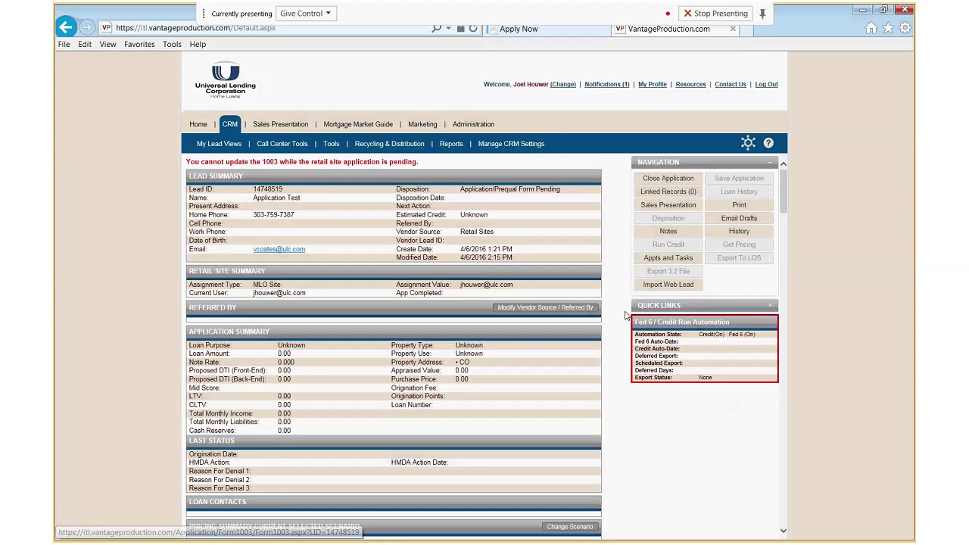
{"action": "scroll", "coordinate": [622, 318], "scroll_direction": "down", "scroll_amount": 5}
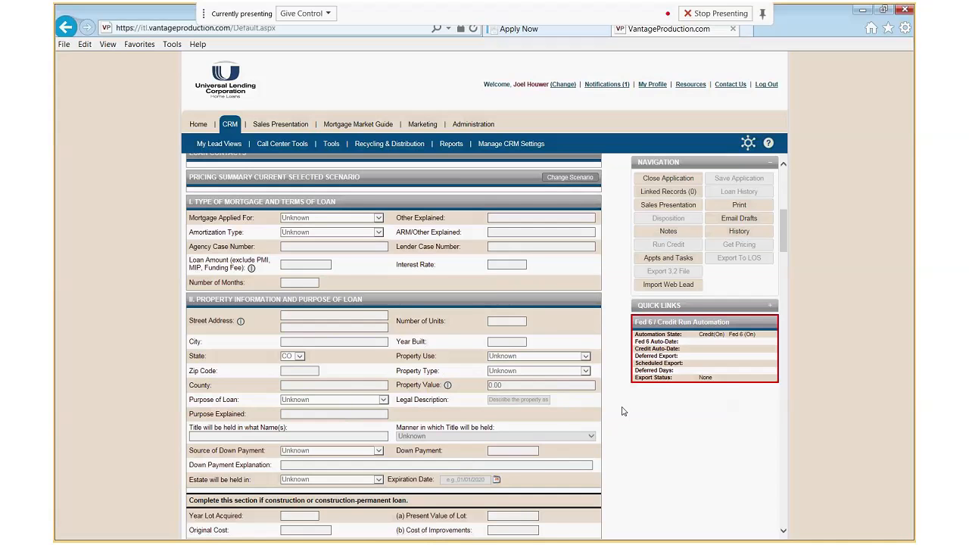
{"action": "scroll", "coordinate": [622, 411], "scroll_direction": "down", "scroll_amount": 4}
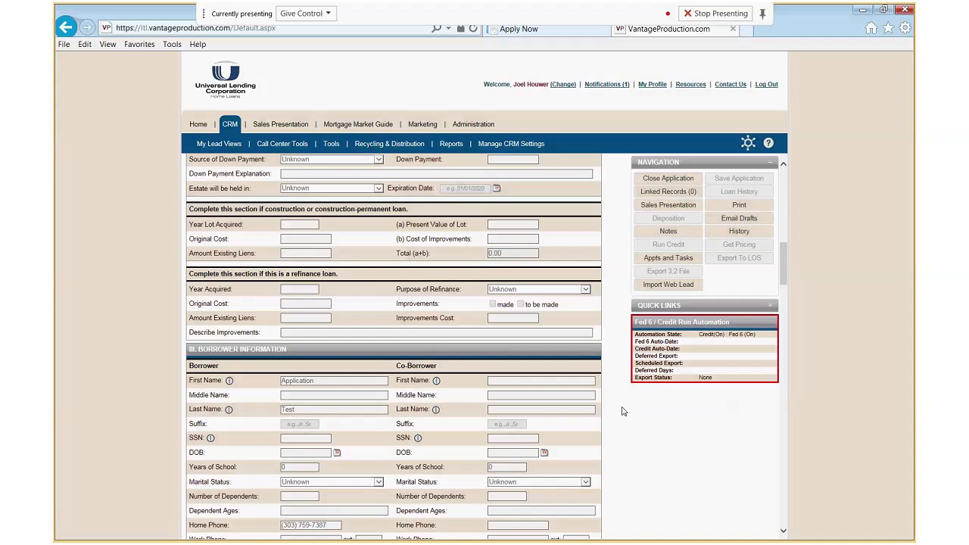
{"action": "scroll", "coordinate": [622, 411], "scroll_direction": "up", "scroll_amount": 8}
{"action": "scroll", "coordinate": [623, 411], "scroll_direction": "up", "scroll_amount": 1}
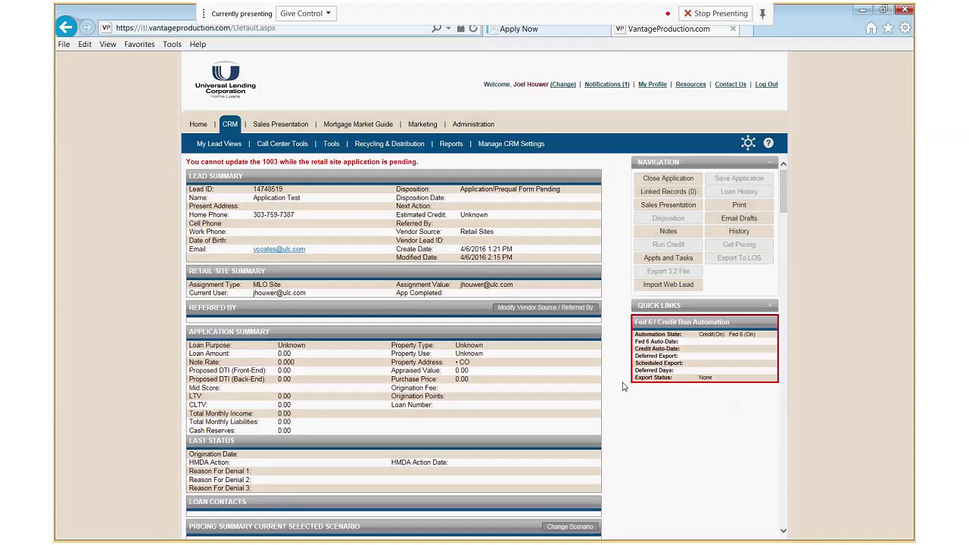